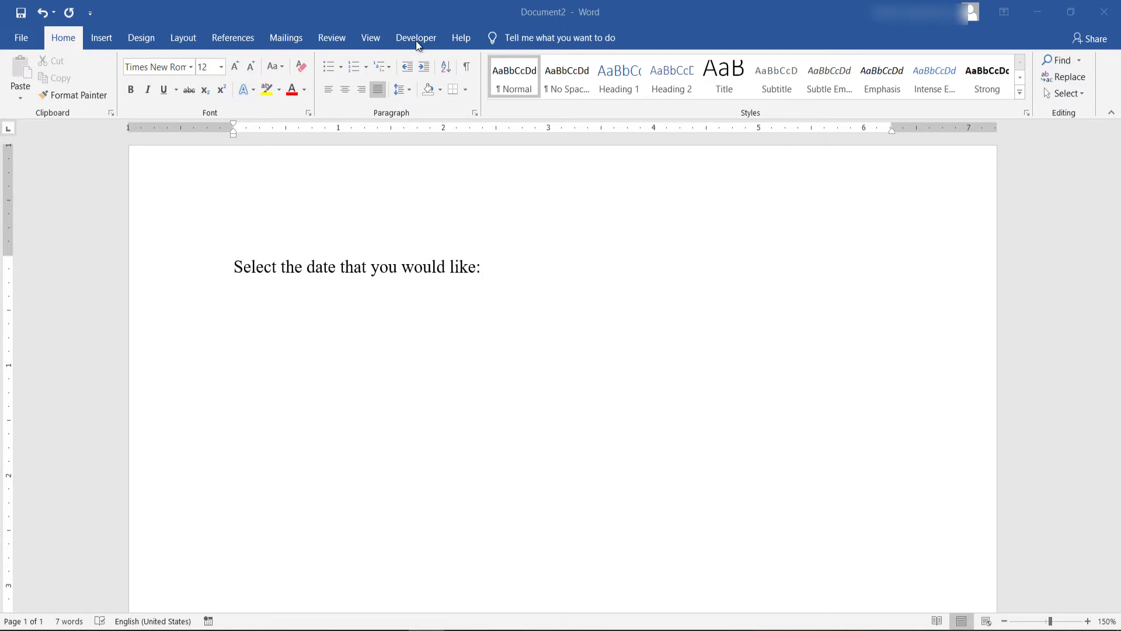
pyautogui.click(15, 48)
pyautogui.click(16, 47)
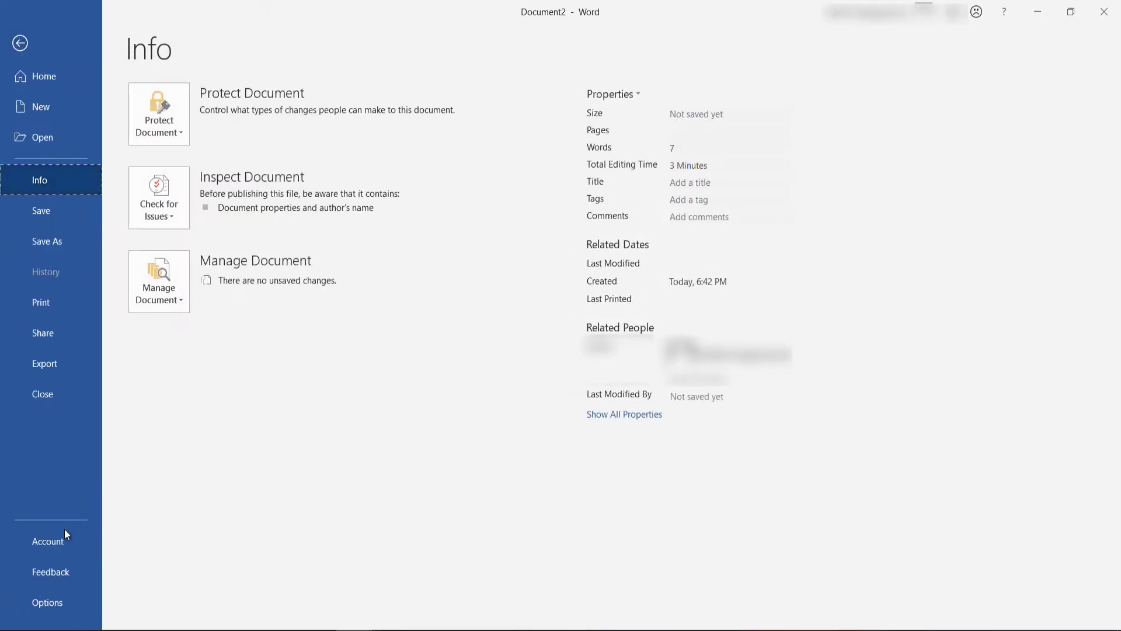
pyautogui.click(48, 615)
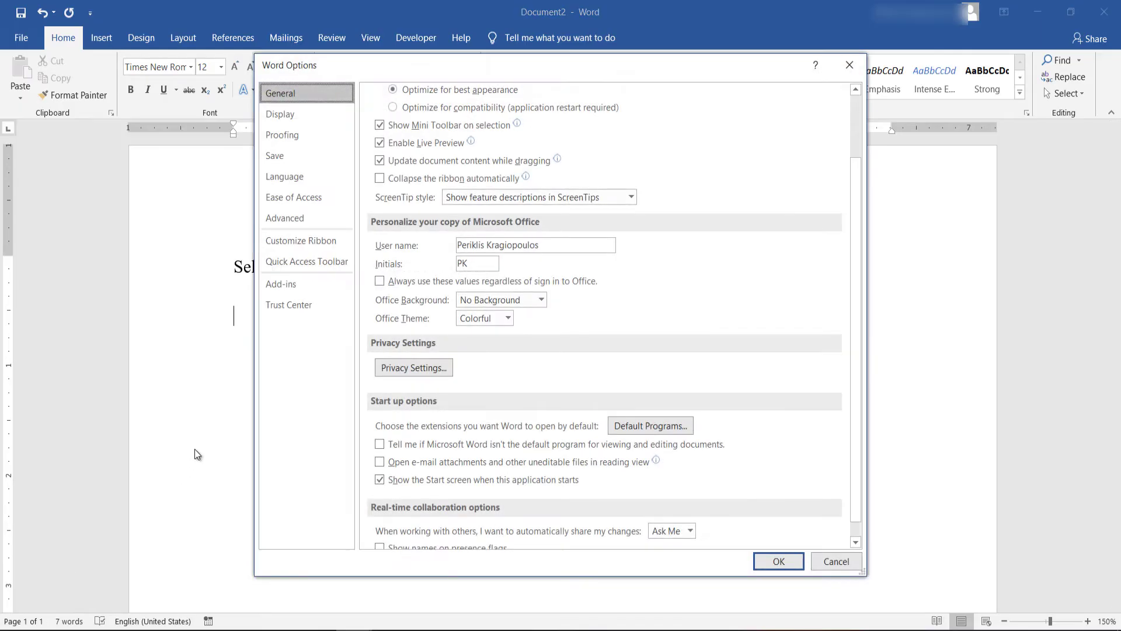
pyautogui.click(310, 244)
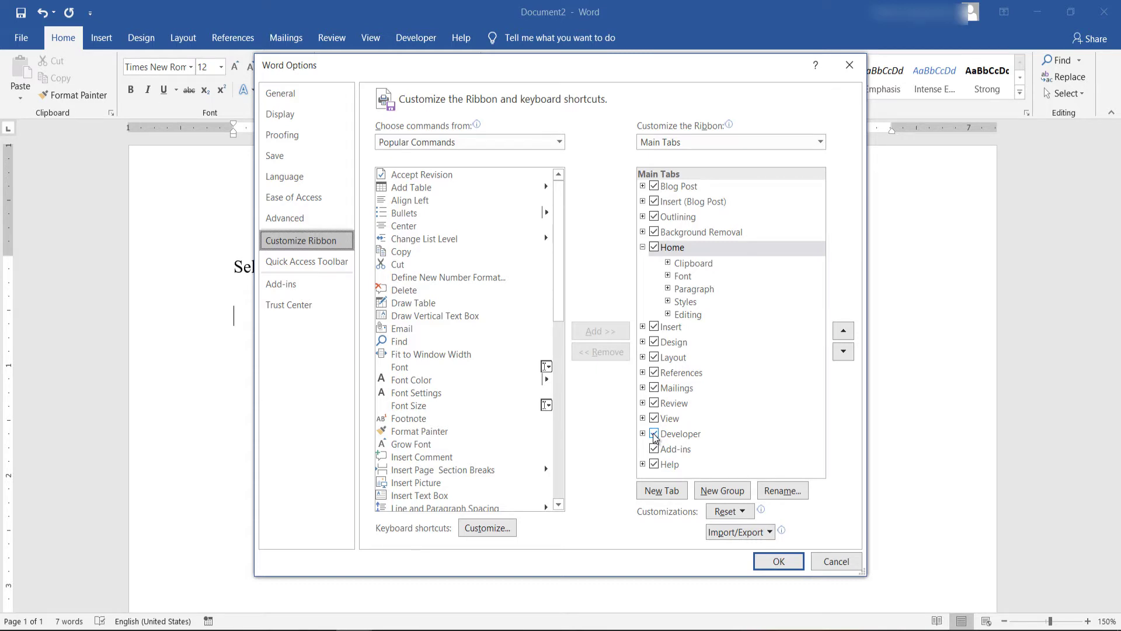
pyautogui.click(772, 559)
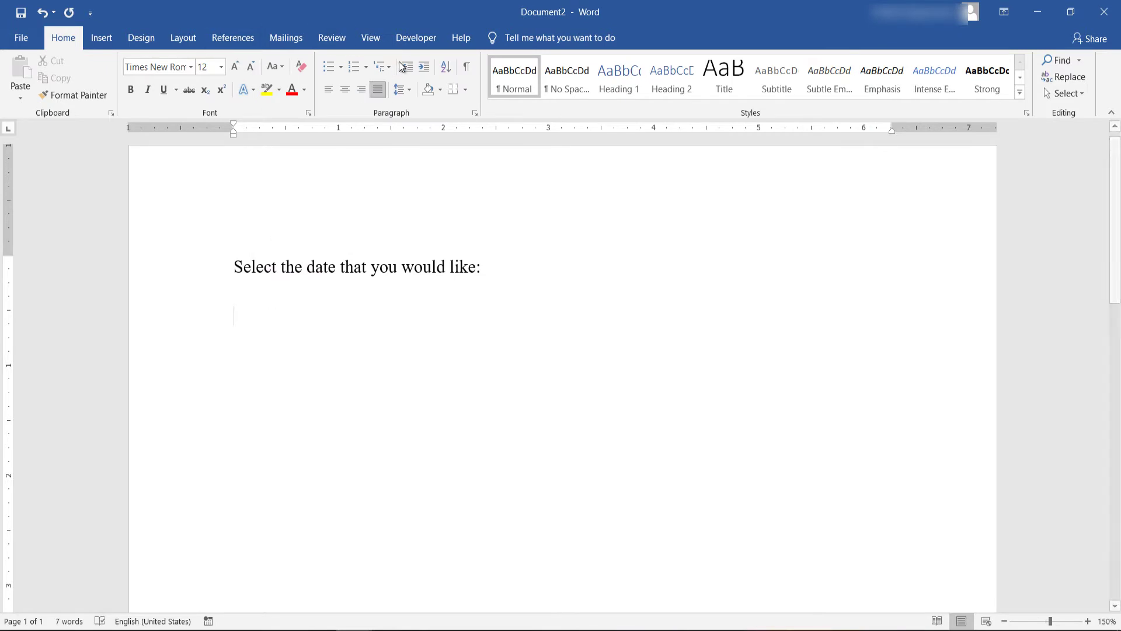
# Step: Insert a date picker below the prompt line and set it to today's date, 6/28/2020
pyautogui.click(411, 40)
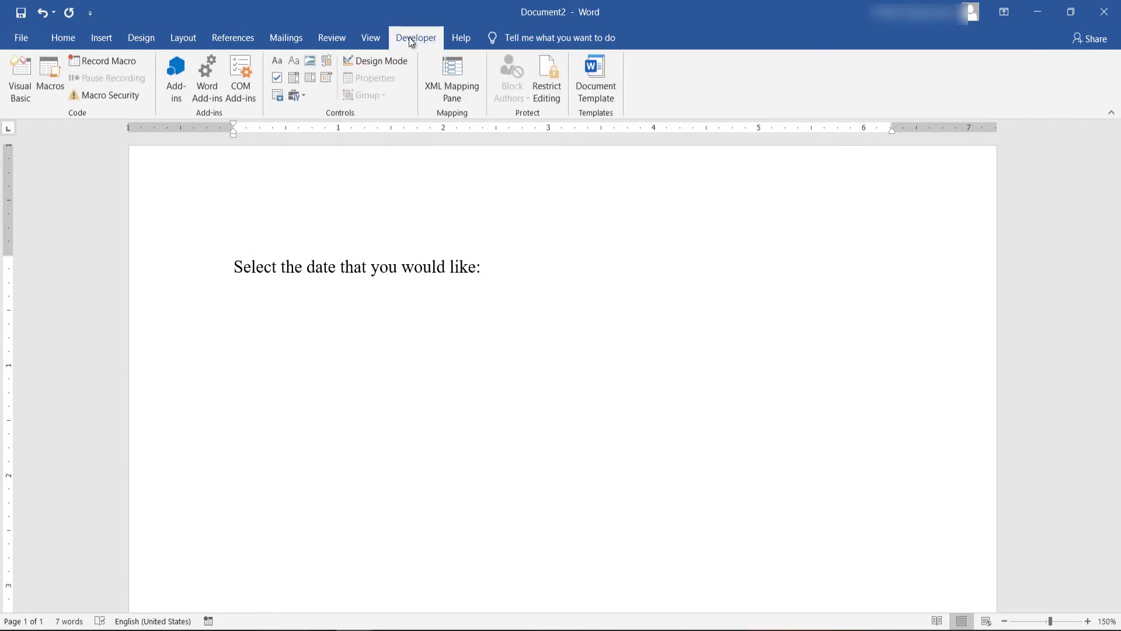
pyautogui.click(327, 79)
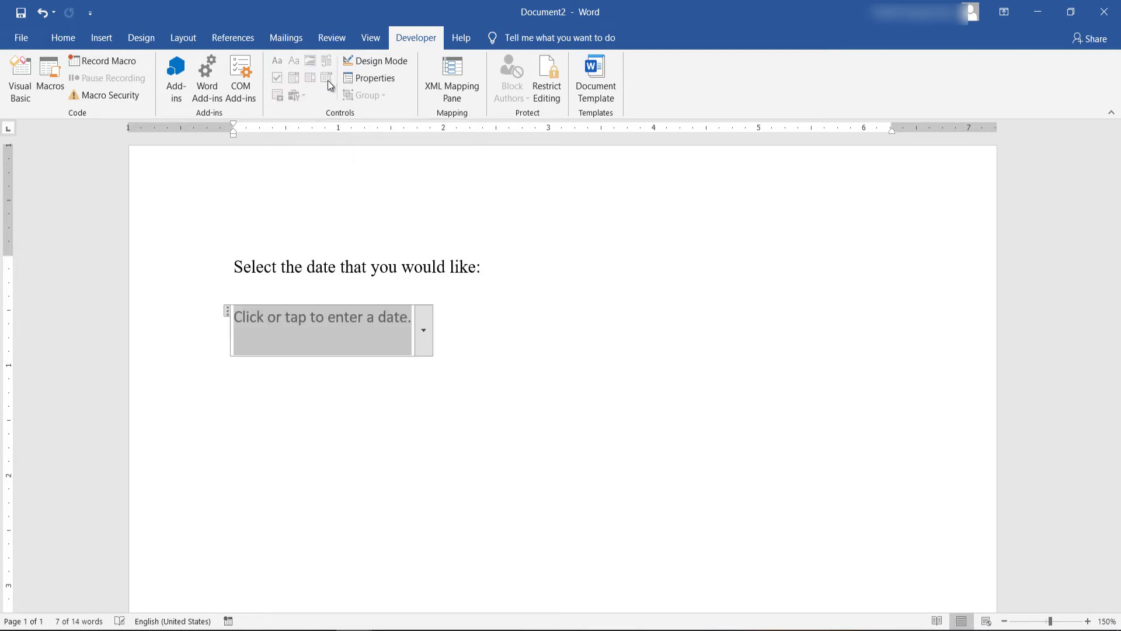
pyautogui.click(423, 331)
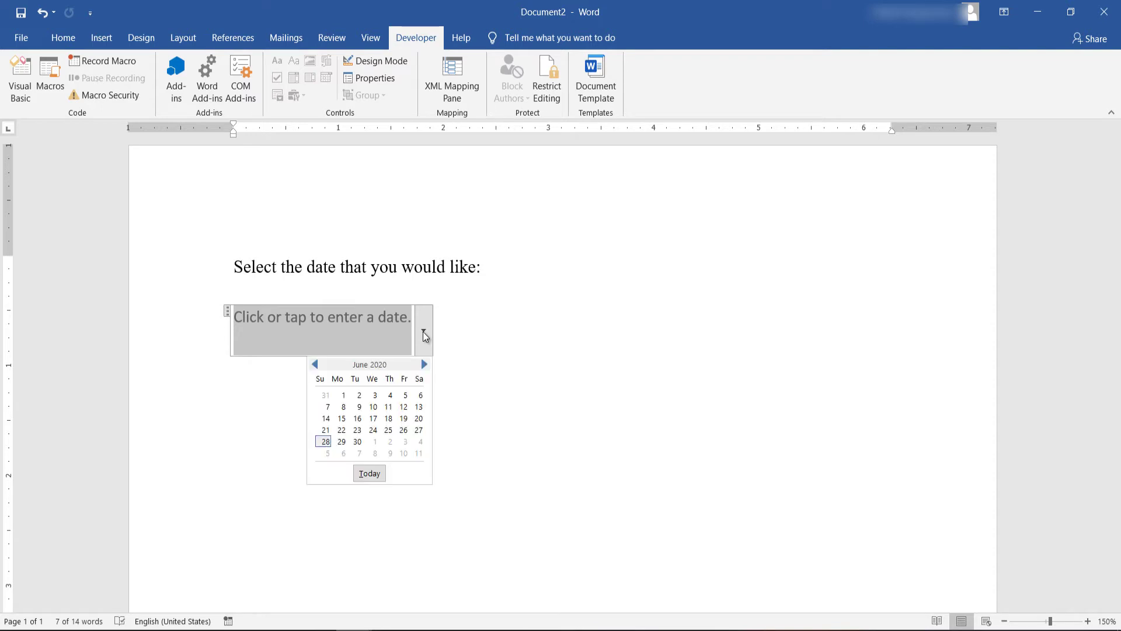
pyautogui.click(369, 473)
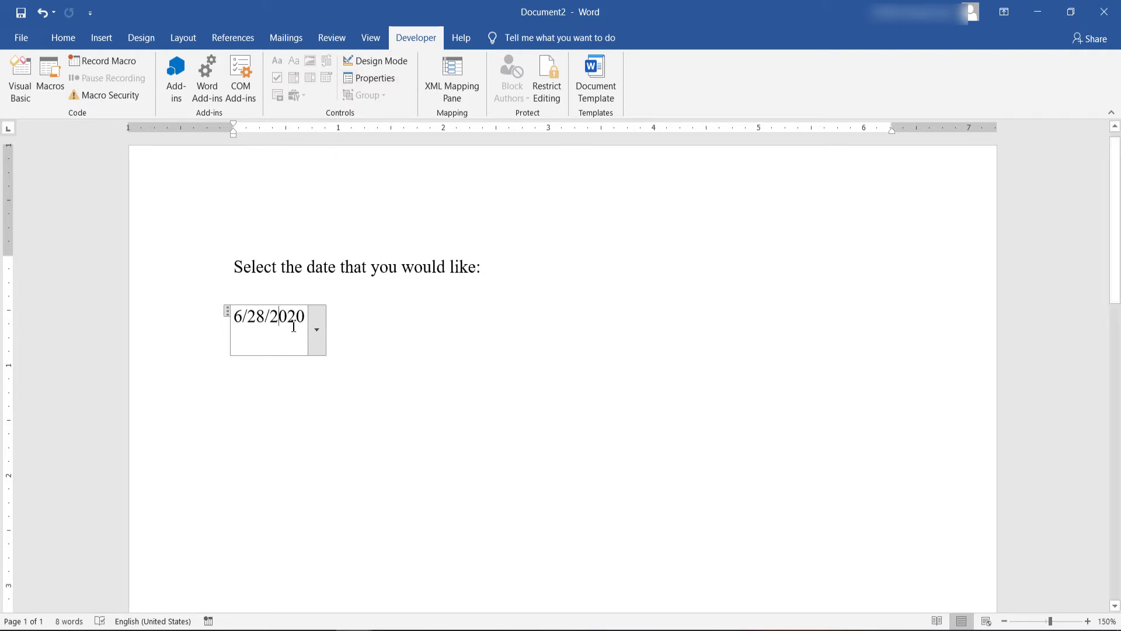
# Step: Give the date picker the 'dddd, MMMM d, yyyy' format so it reads Sunday, June 28, 2020
pyautogui.click(378, 80)
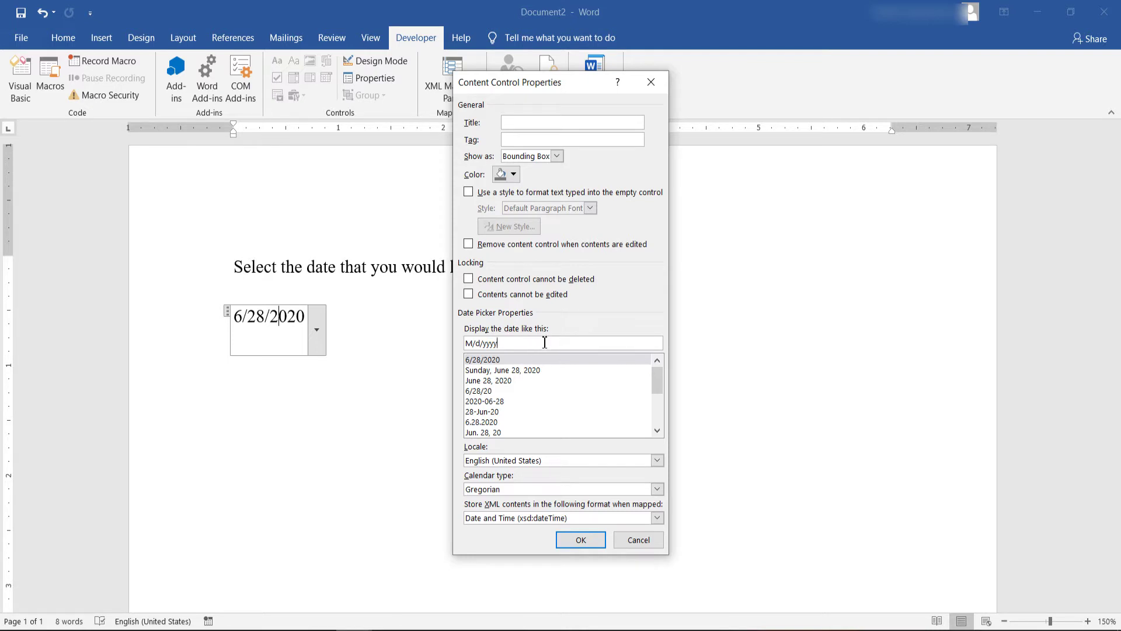
pyautogui.click(534, 370)
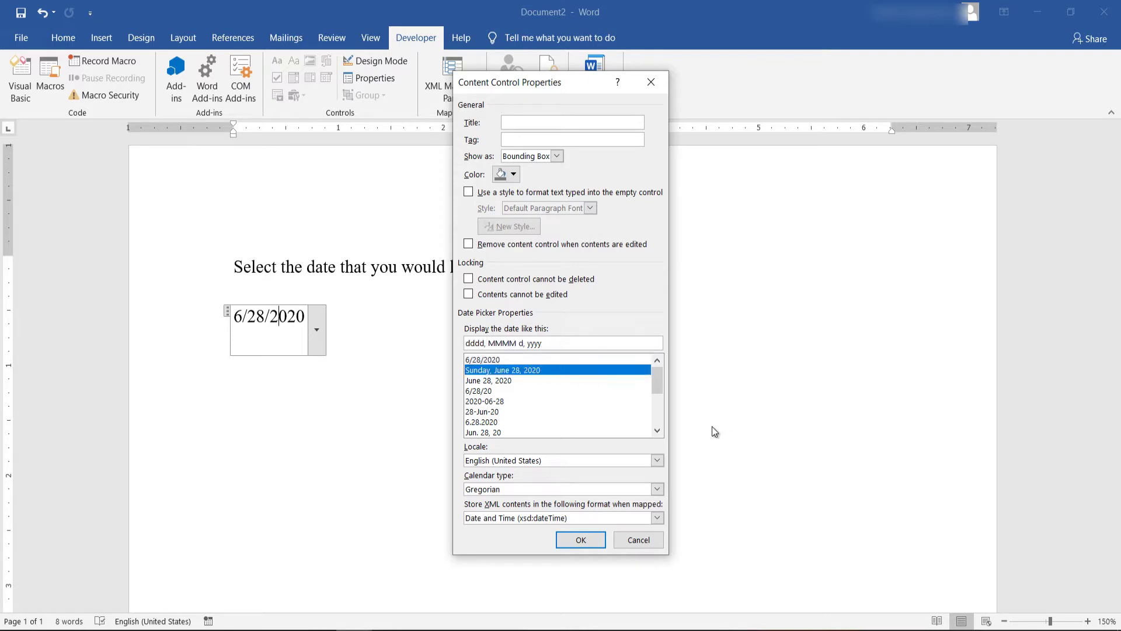
pyautogui.click(657, 431)
pyautogui.click(656, 431)
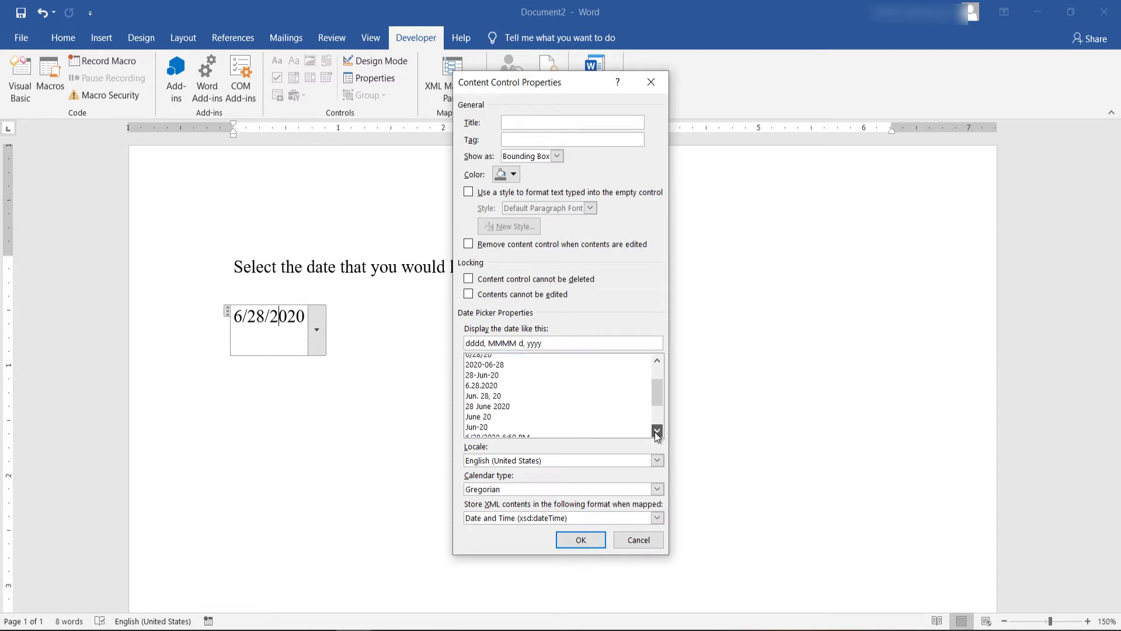
pyautogui.click(657, 431)
pyautogui.click(657, 431)
pyautogui.click(657, 431)
pyautogui.click(657, 431)
pyautogui.click(656, 431)
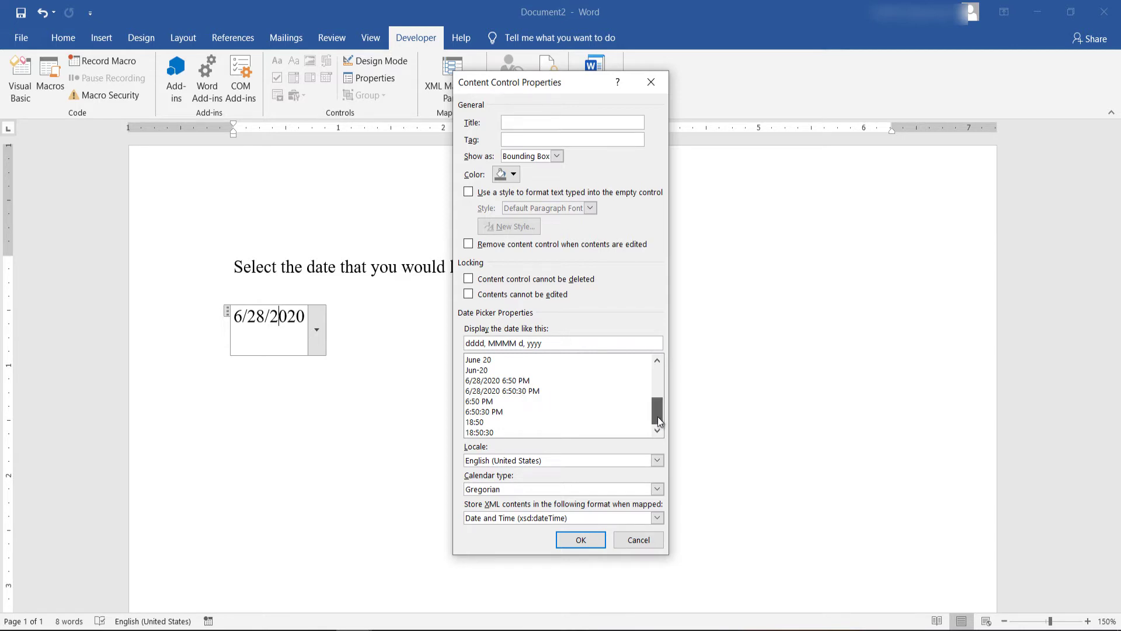
pyautogui.moveTo(658, 415); pyautogui.dragTo(660, 381)
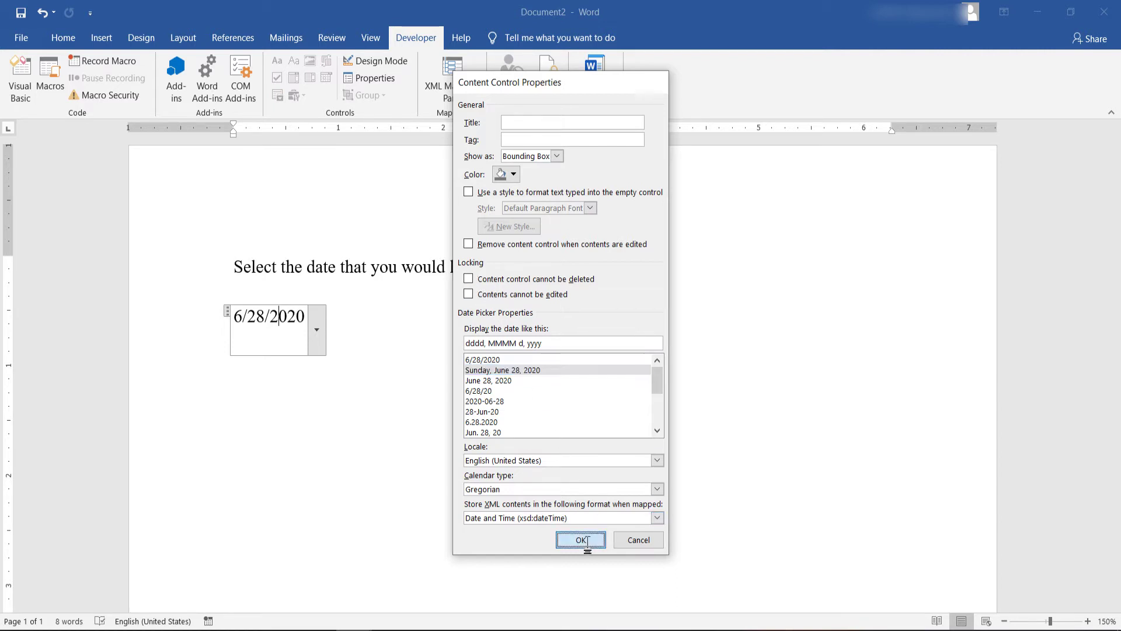
pyautogui.click(590, 536)
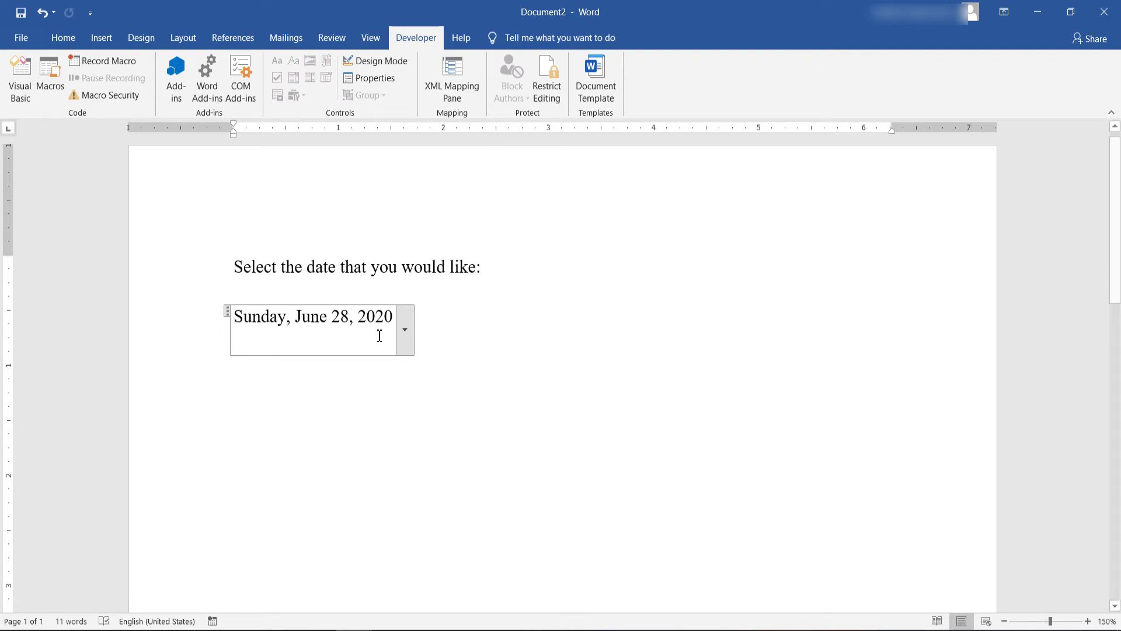
# Step: Set the date picker's content control colour to yellow
pyautogui.click(381, 81)
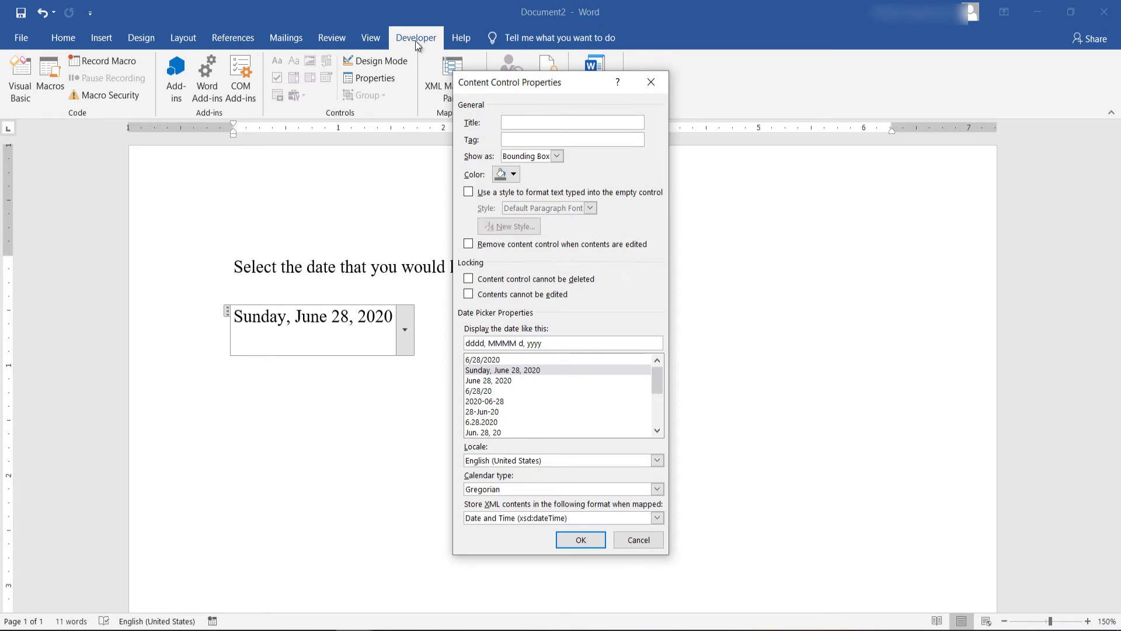
pyautogui.click(505, 174)
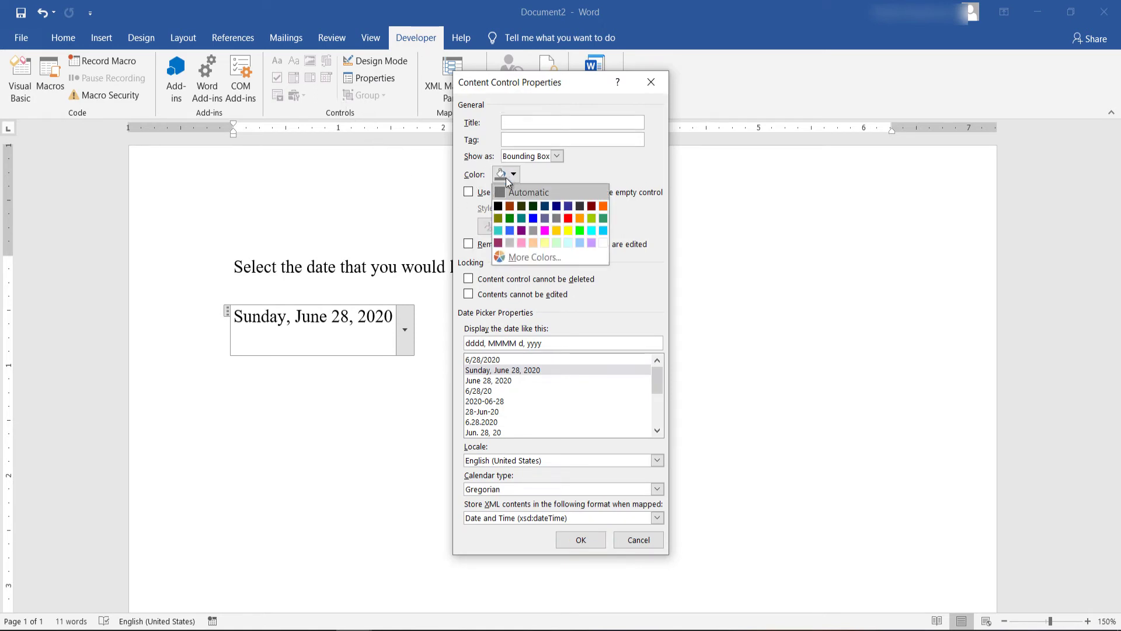
pyautogui.click(569, 230)
pyautogui.click(580, 539)
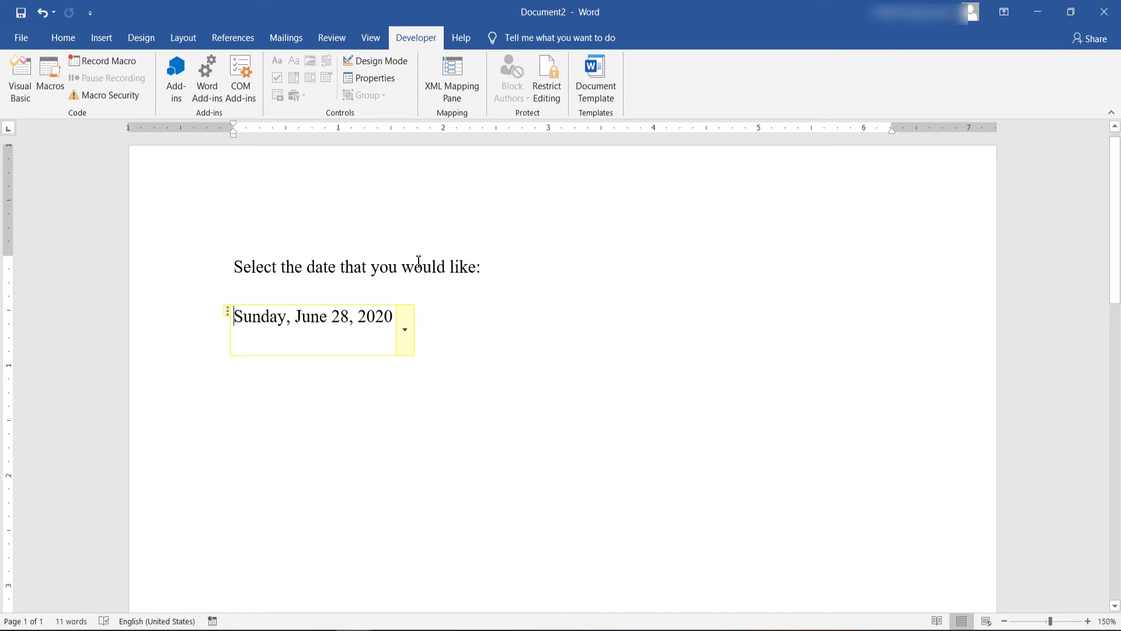
# Step: Change the date picker's control colour from yellow to orange
pyautogui.click(375, 81)
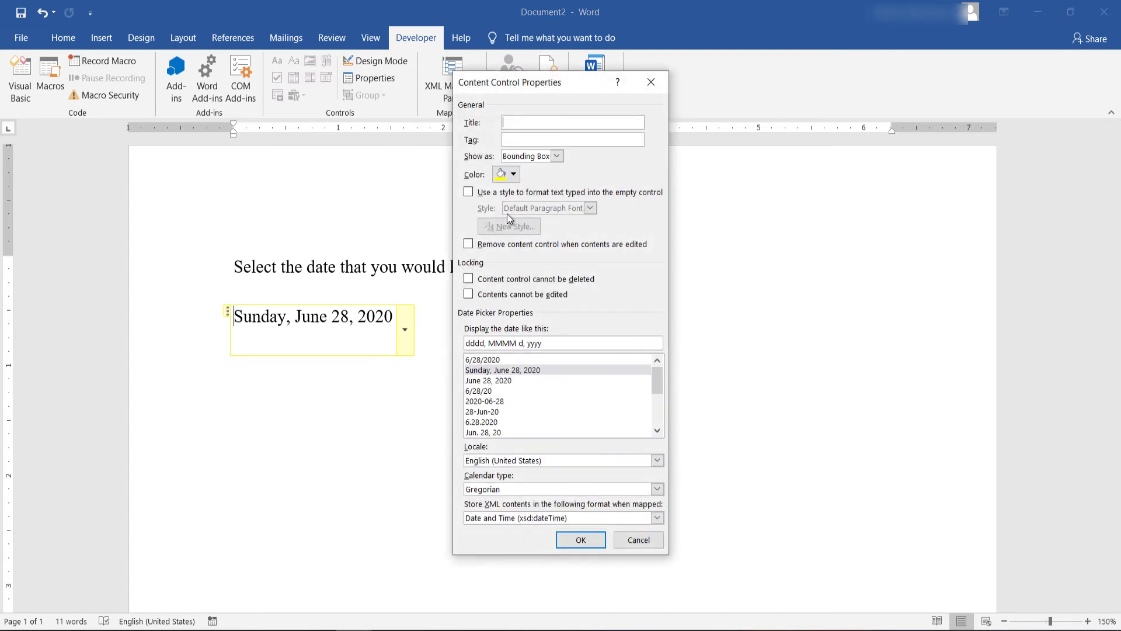
pyautogui.click(508, 174)
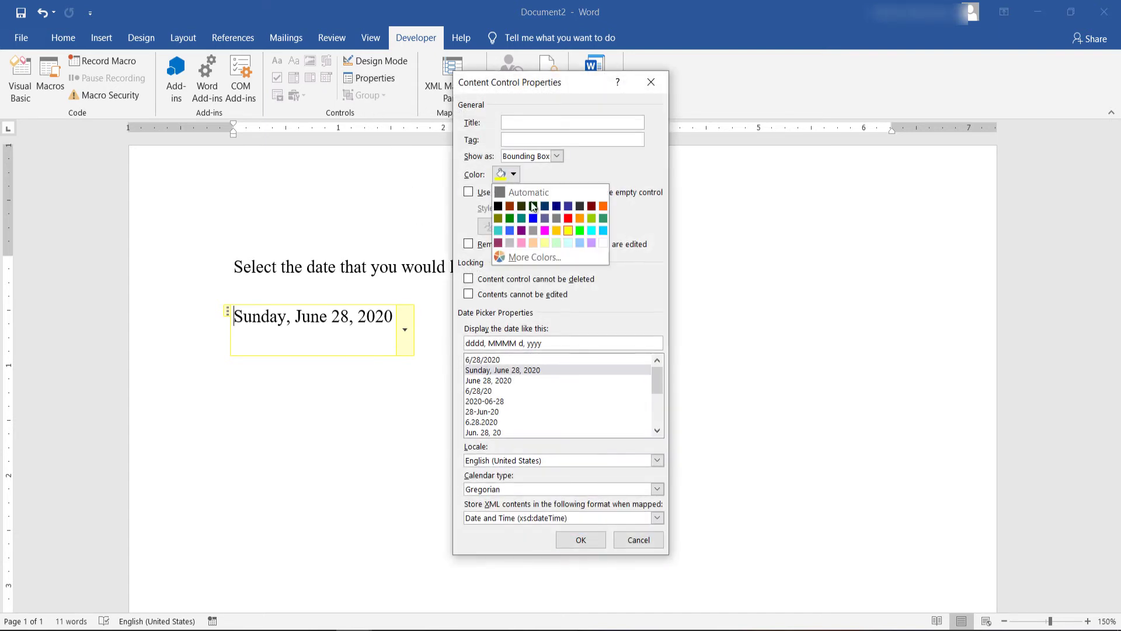
pyautogui.click(604, 207)
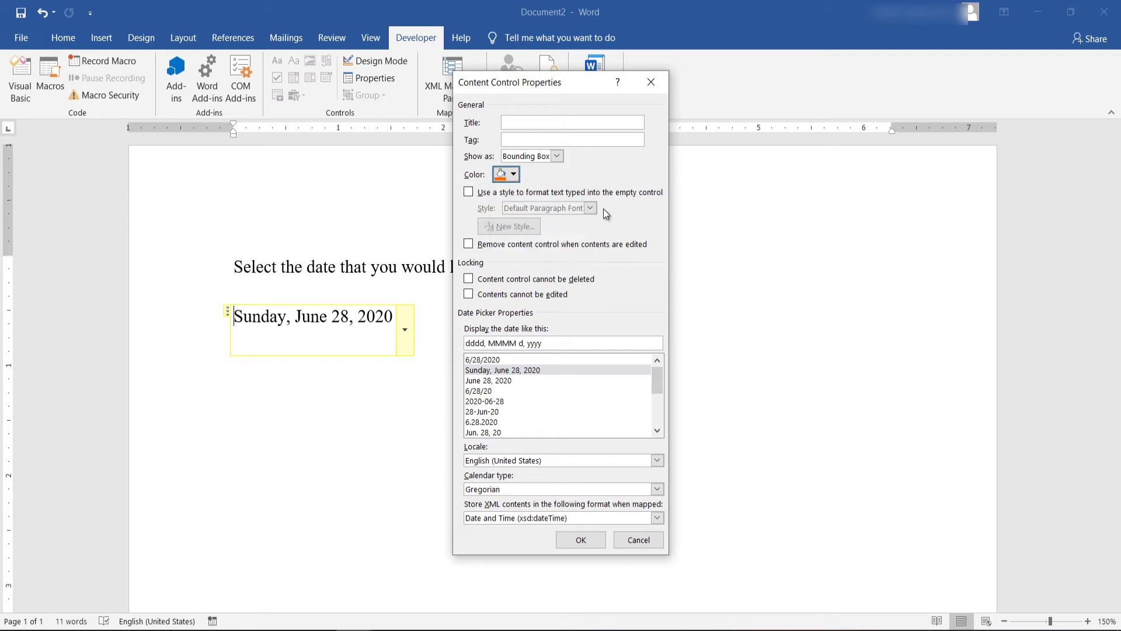
pyautogui.click(581, 539)
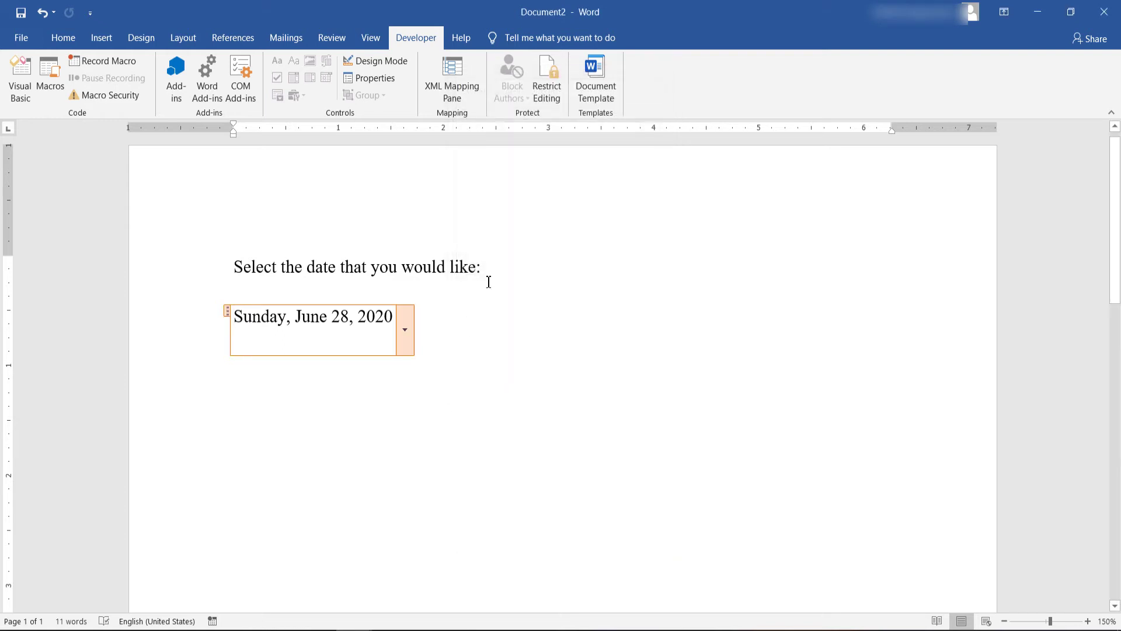
# Step: Enable 'Use a style to format text typed into the empty control' in the date picker's properties
pyautogui.click(373, 79)
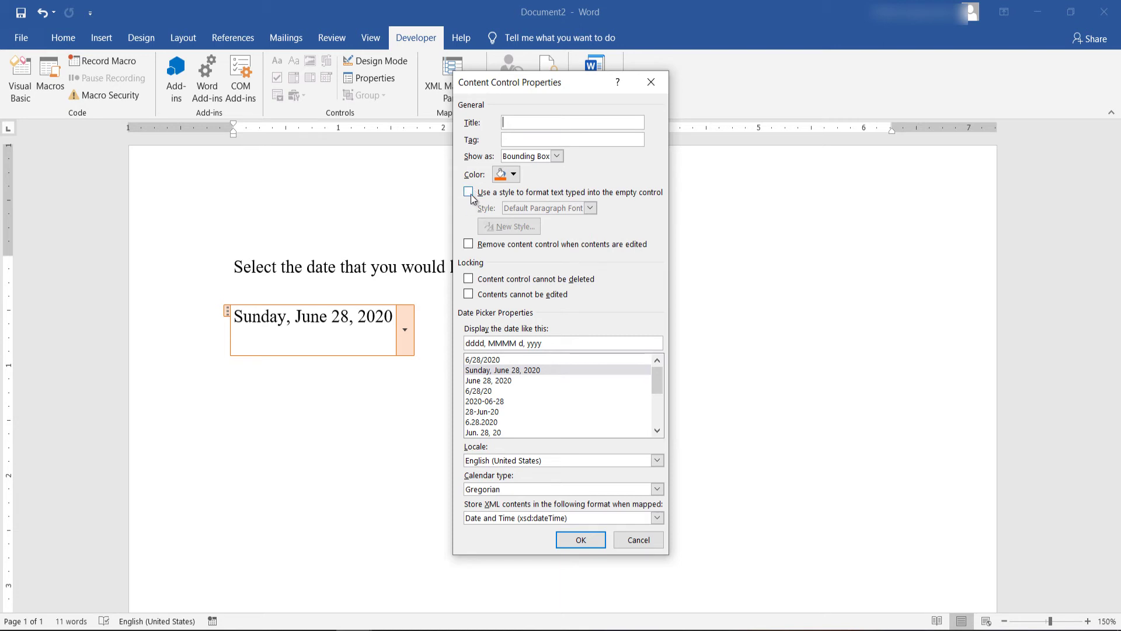
pyautogui.click(470, 194)
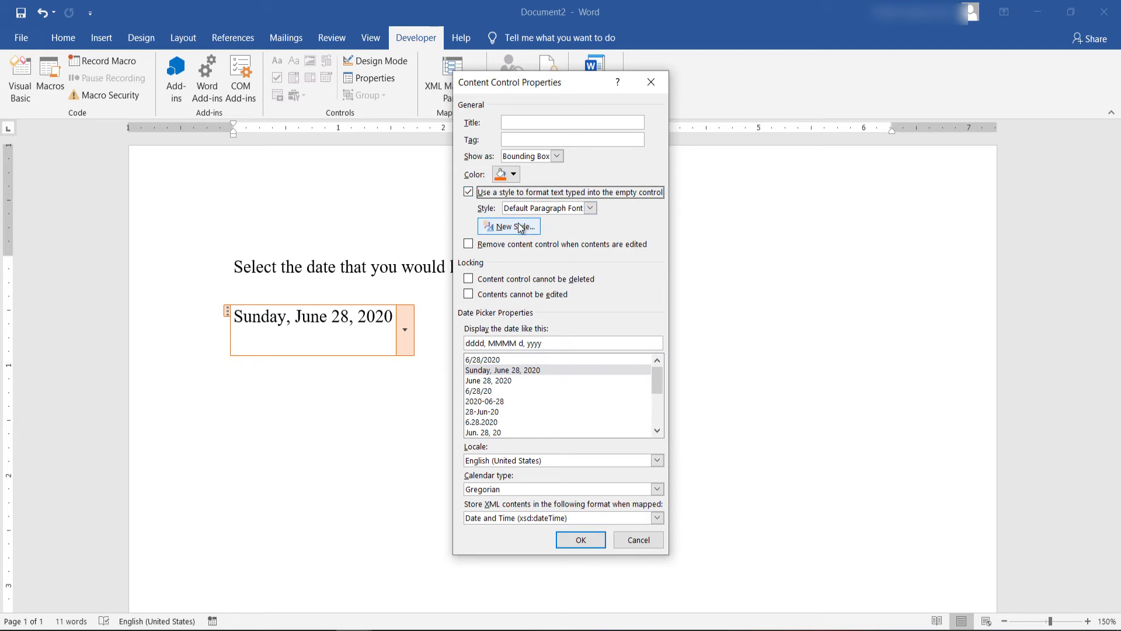
pyautogui.click(544, 210)
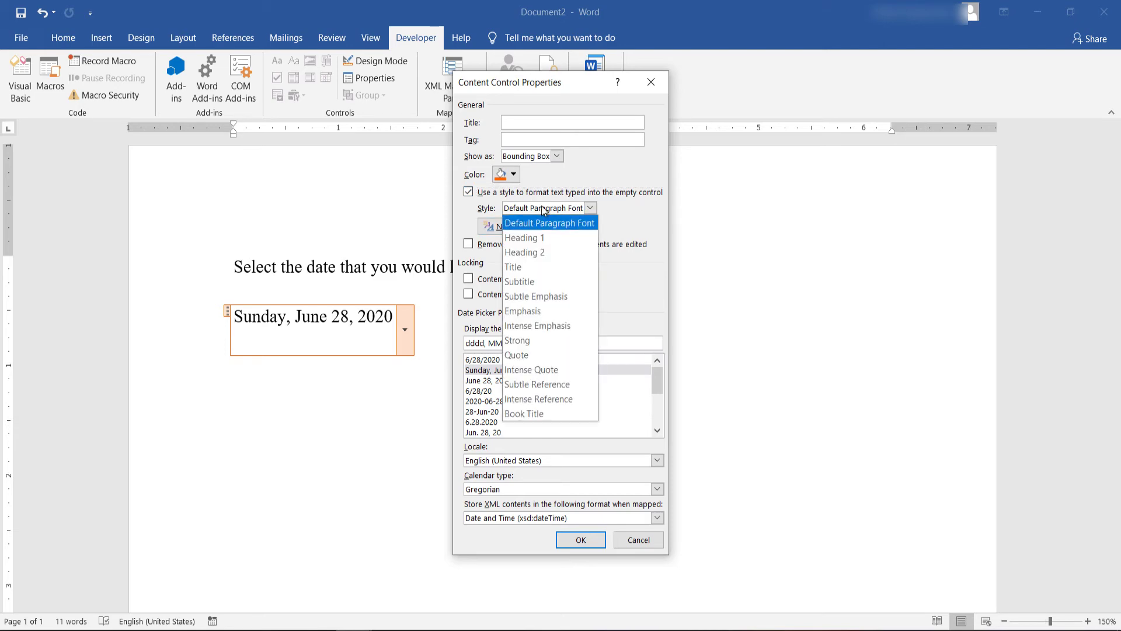
pyautogui.click(543, 210)
# Step: Create new style Style1 in Arial Black, 14 pt, bold, blue Accent 5
pyautogui.click(491, 226)
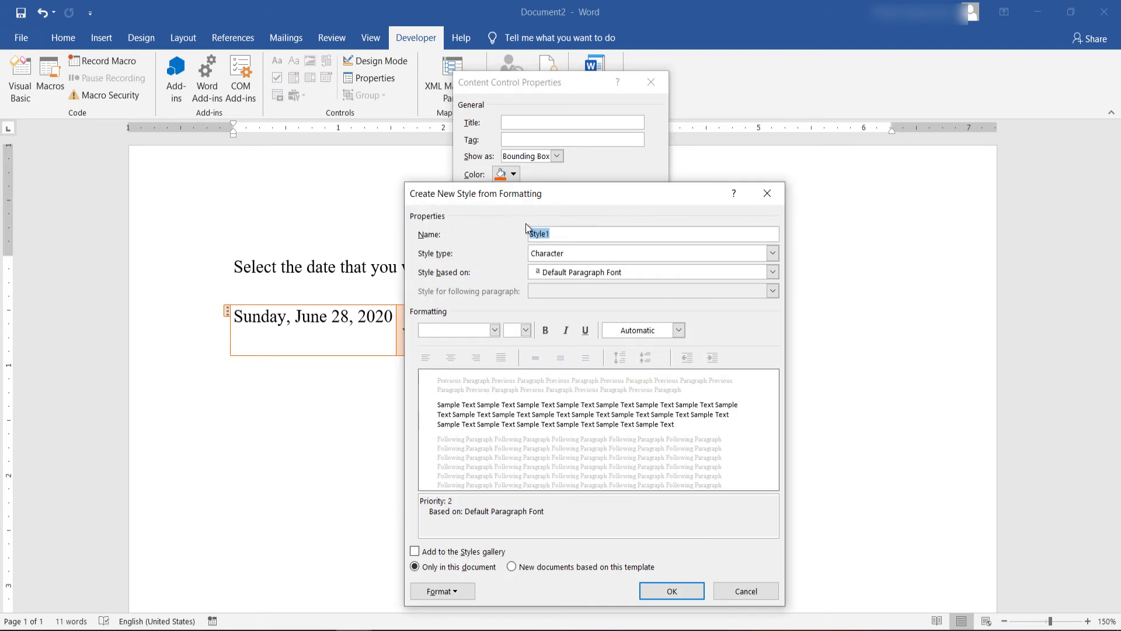
pyautogui.click(495, 330)
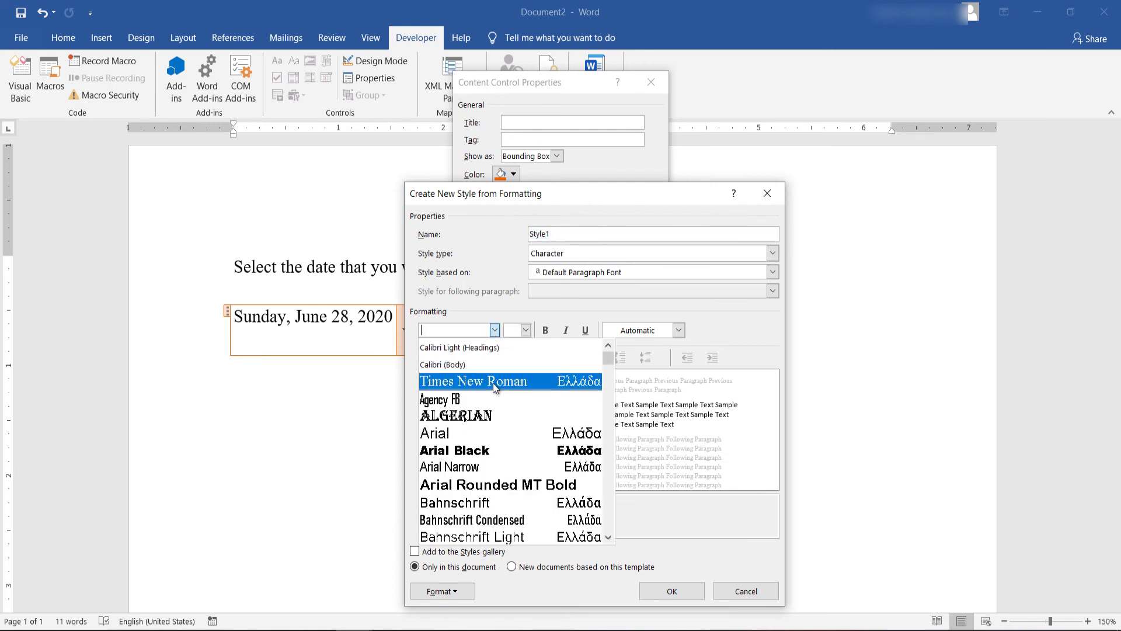
pyautogui.click(487, 450)
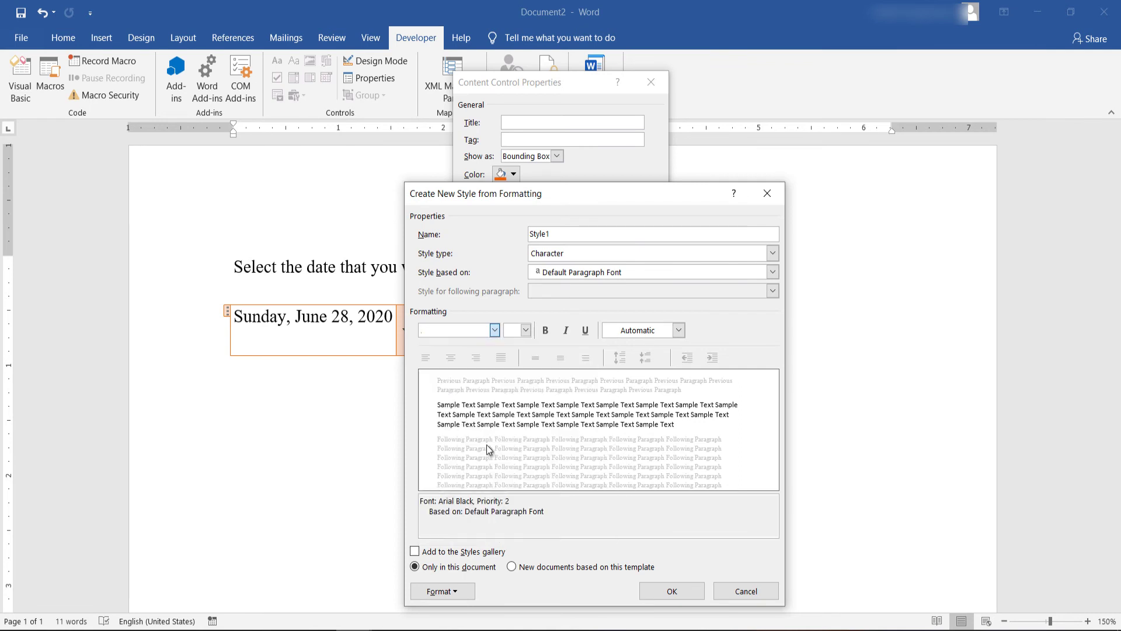
pyautogui.click(525, 331)
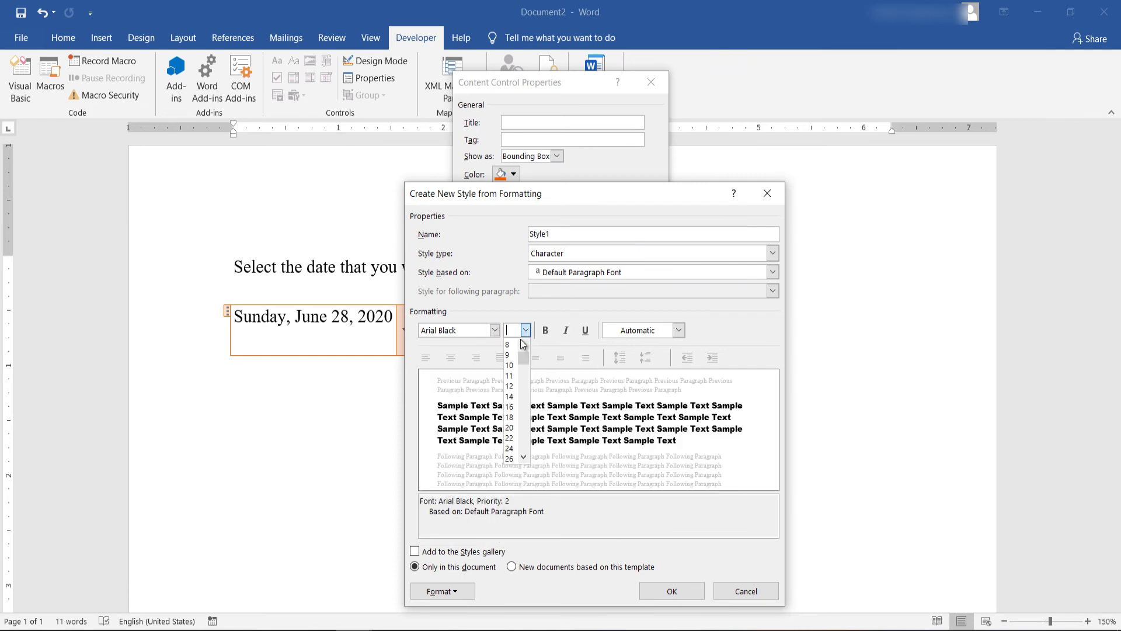
pyautogui.click(510, 397)
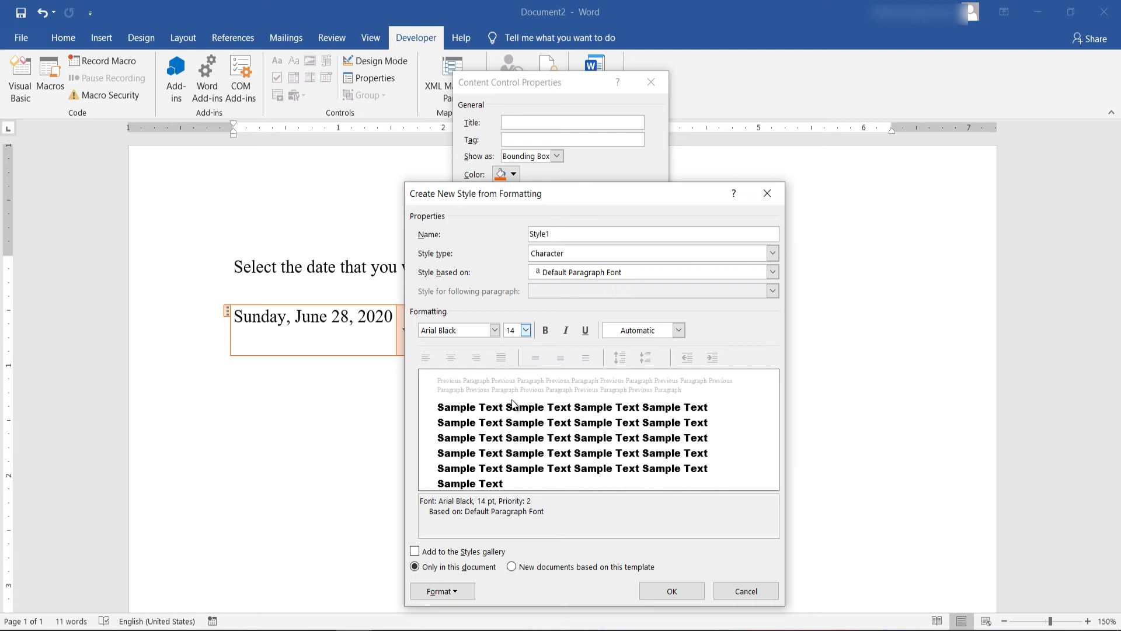
pyautogui.click(545, 330)
pyautogui.click(679, 331)
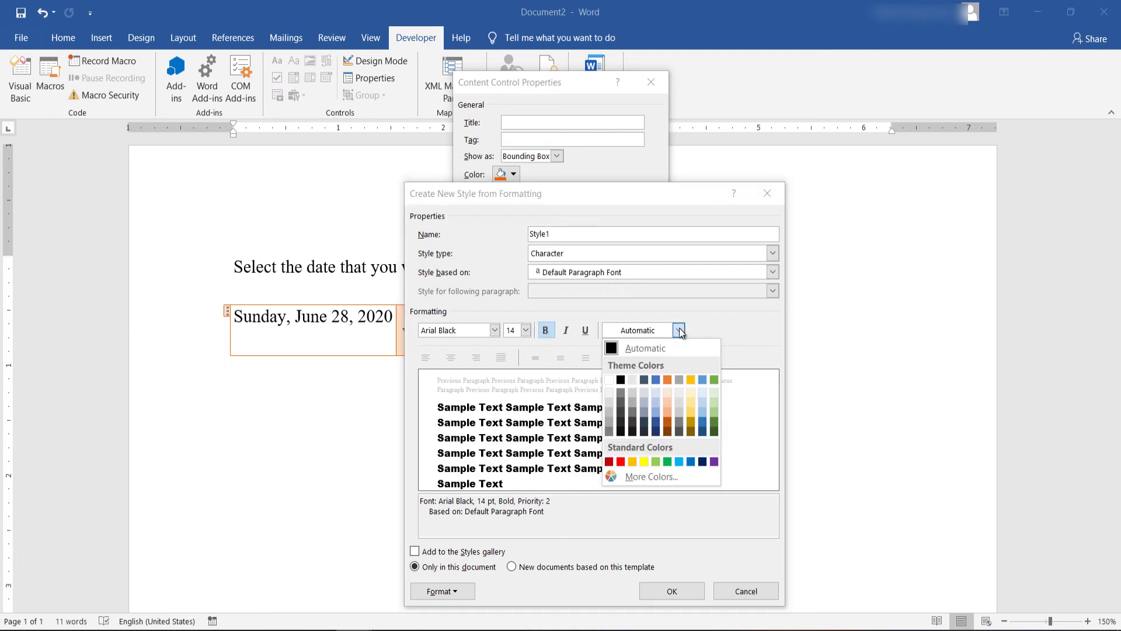
pyautogui.click(703, 380)
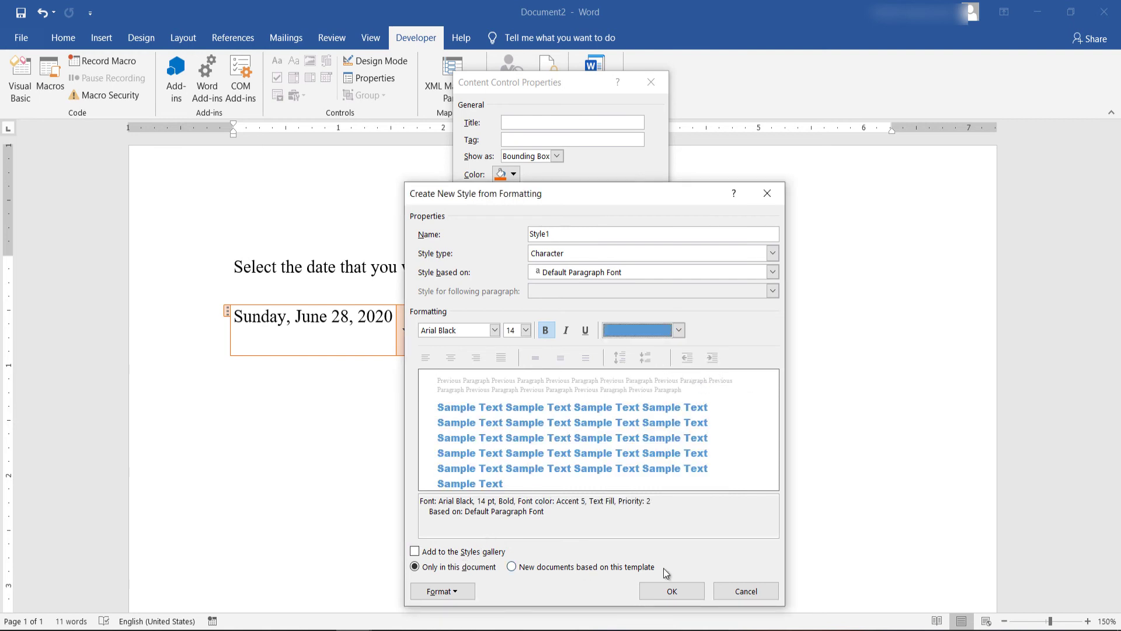
pyautogui.click(661, 589)
# Step: Confirm the content control properties so Style1 formats the date picker's text
pyautogui.click(570, 541)
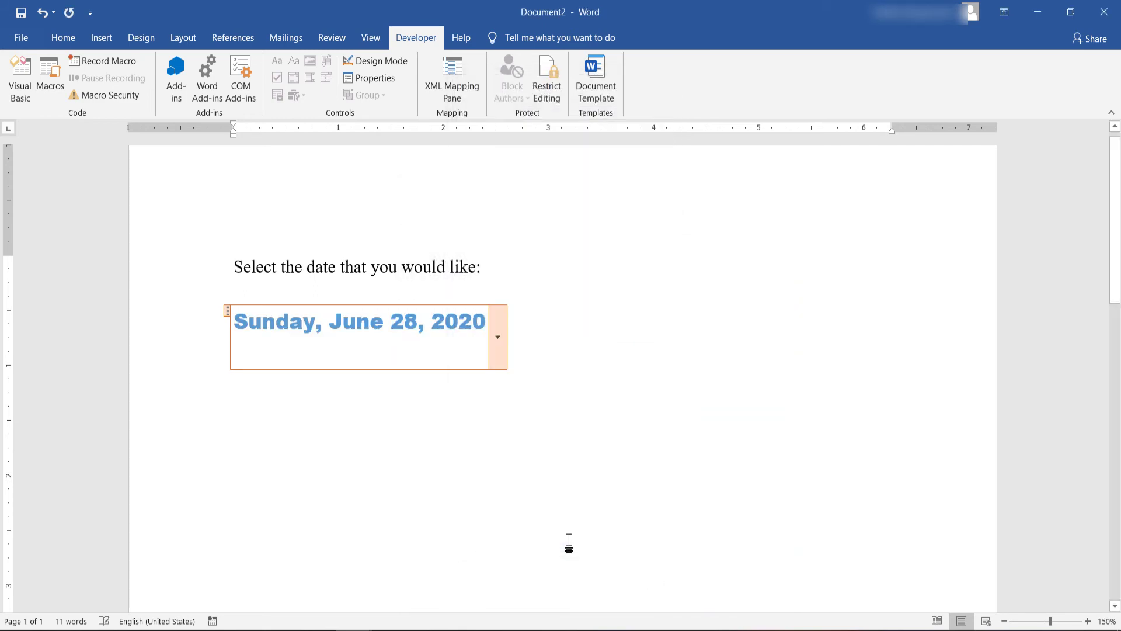